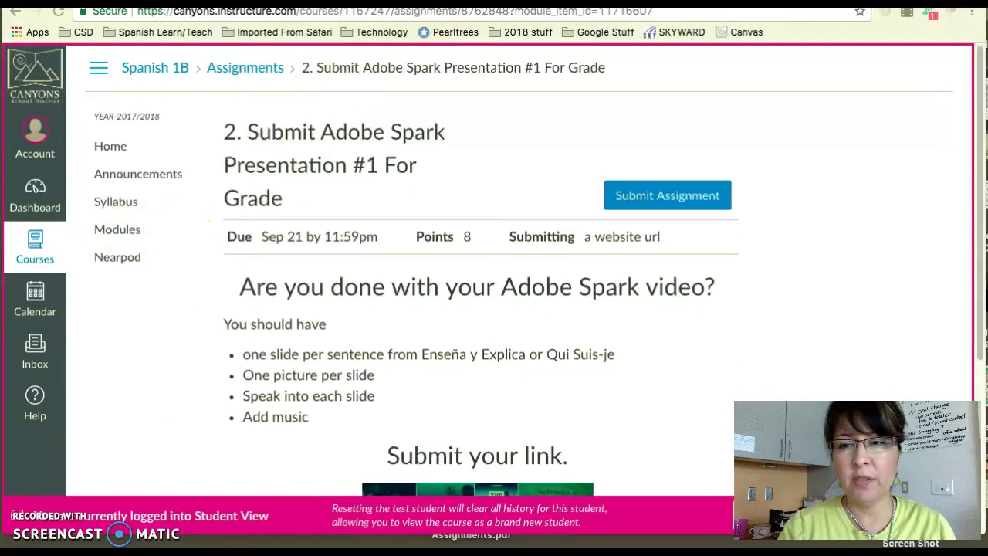
Step: From Modules, open 'Submit Adobe Spark Presentation #1 For Grade' and start a Website URL submission
click(125, 229)
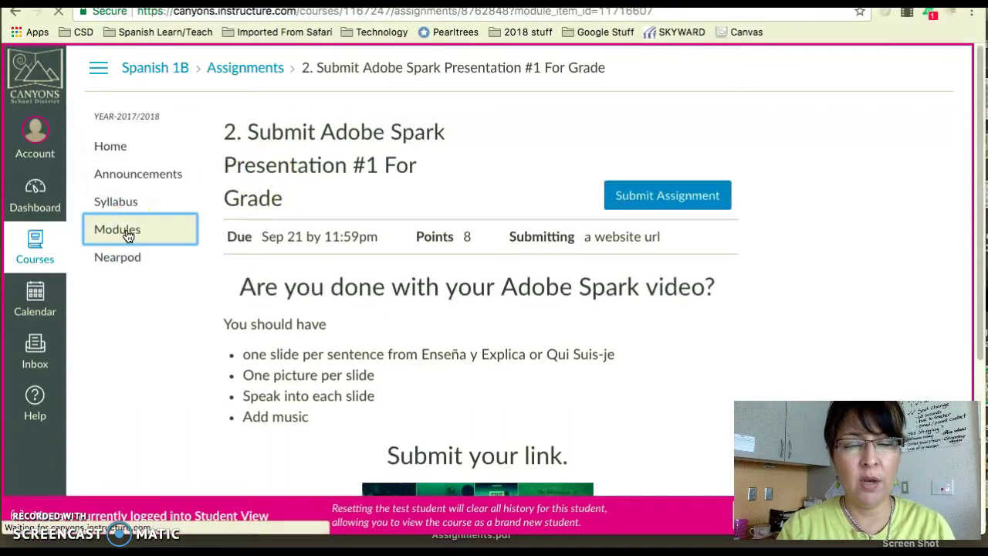
scroll(428, 374, down, 4)
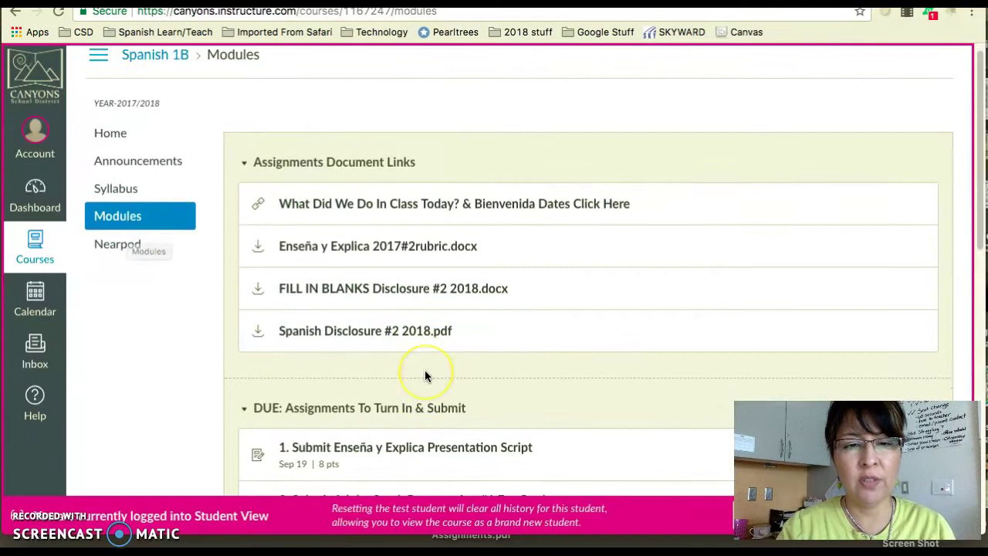
scroll(424, 375, down, 2)
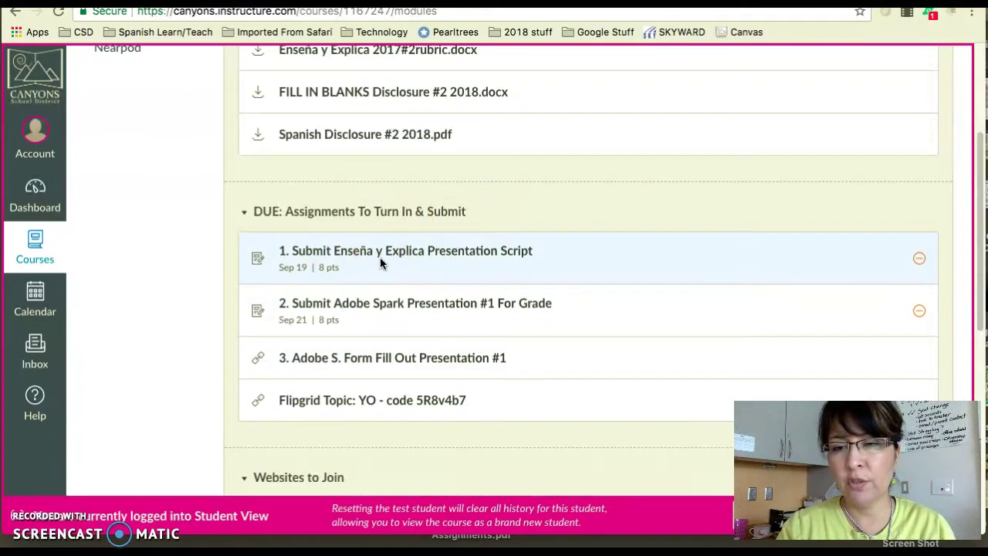
click(366, 303)
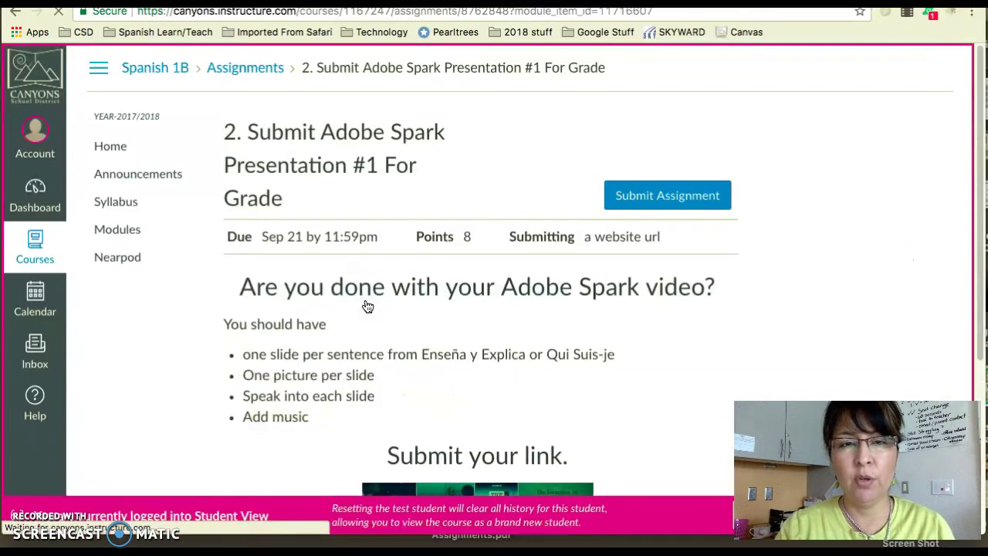
scroll(368, 307, down, 3)
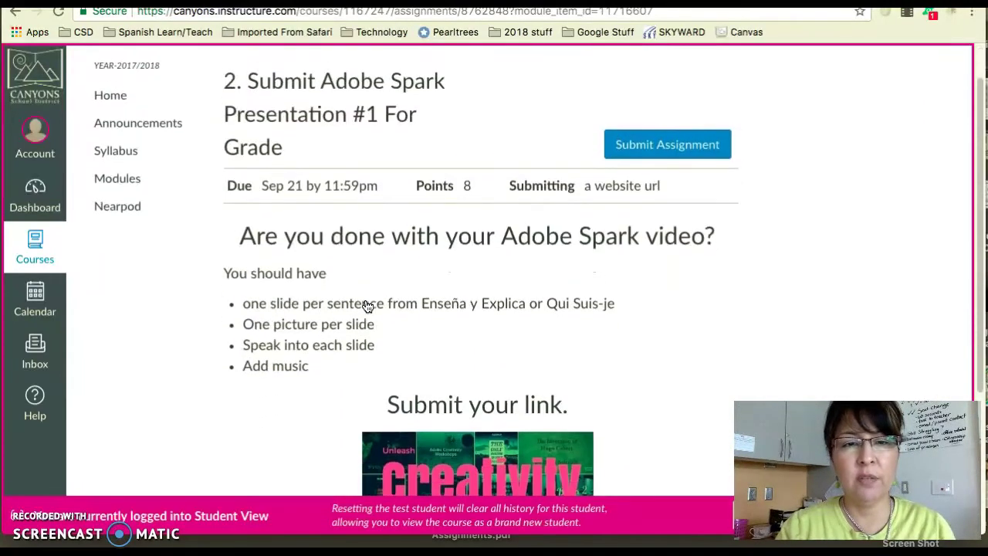
scroll(367, 306, up, 2)
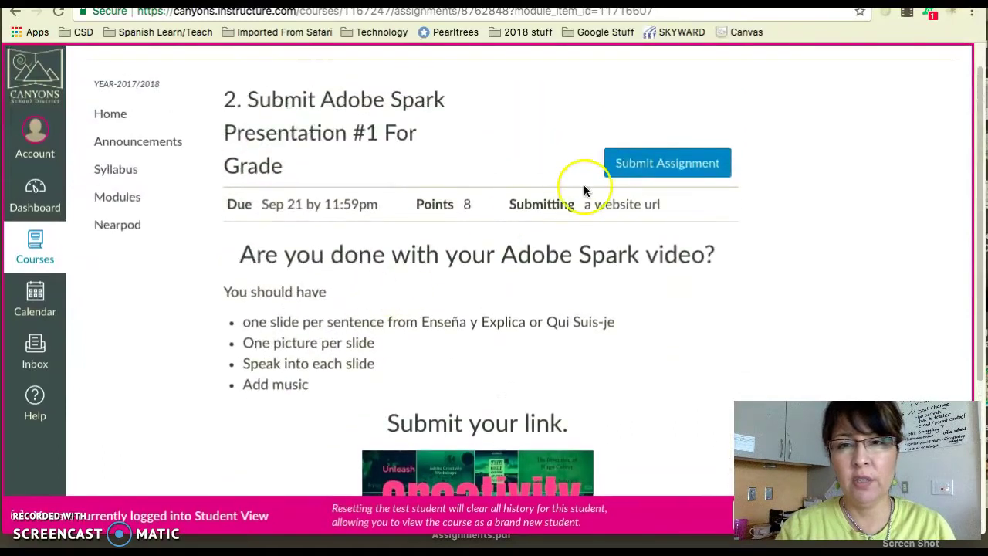
click(661, 159)
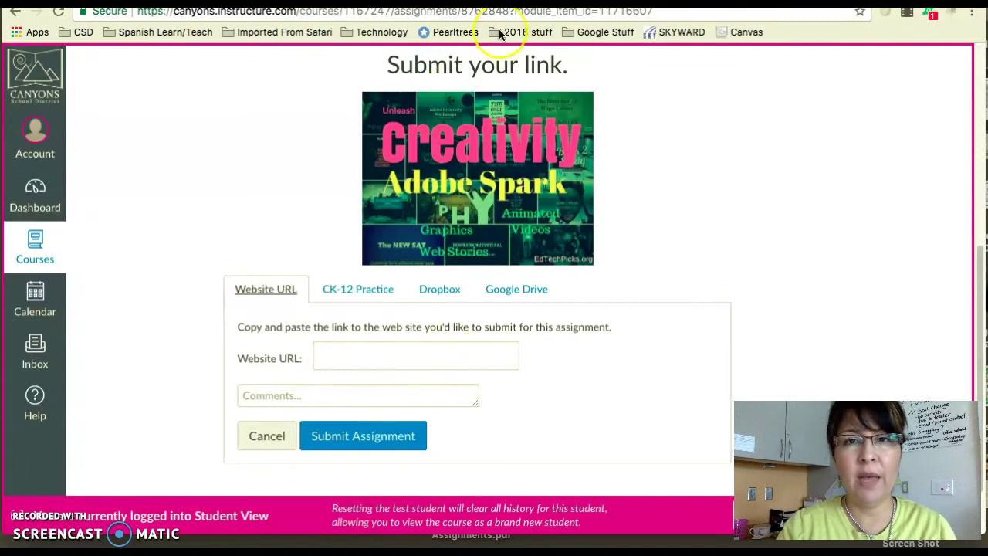
Step: In the Spark video project, add a new slide titled 'HOla'
click(501, 1)
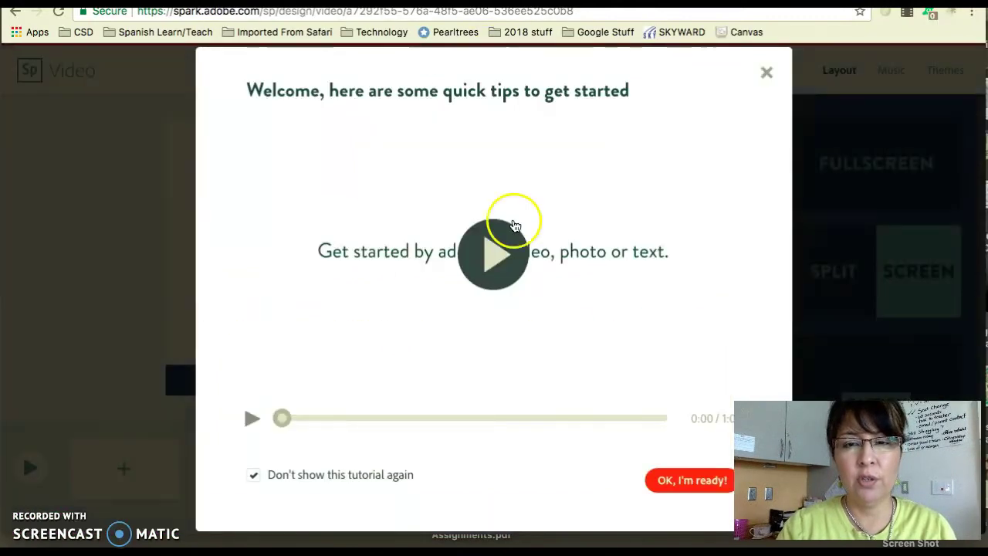
click(658, 482)
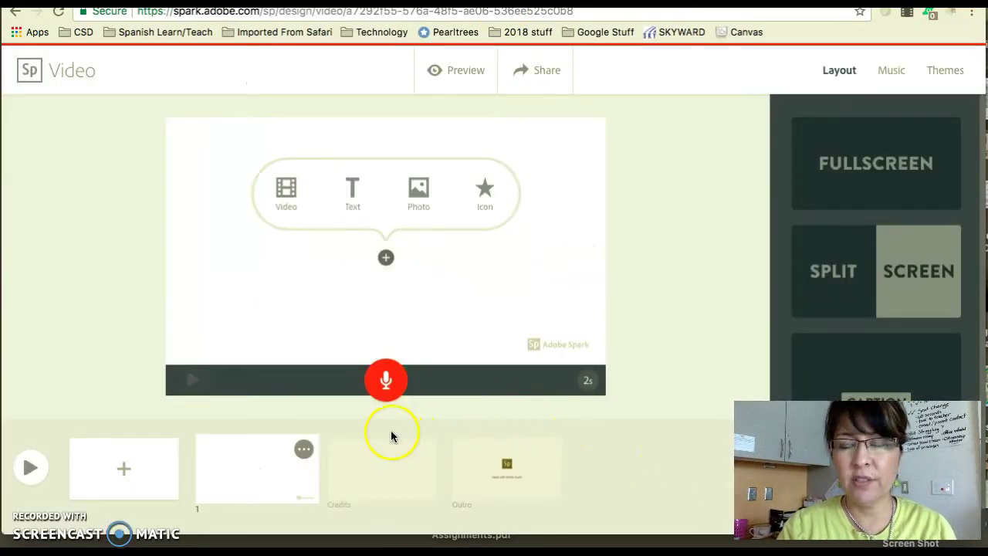
click(134, 469)
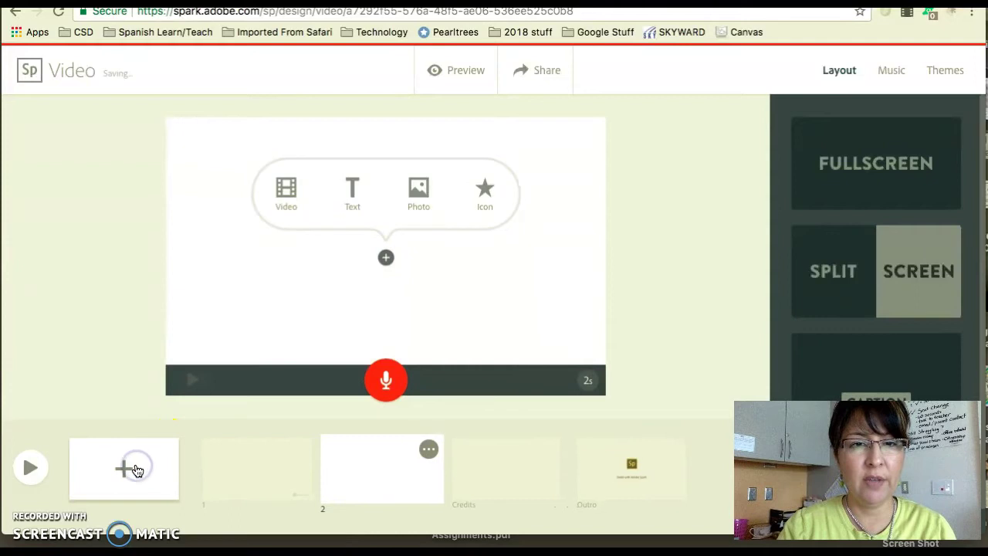
click(354, 196)
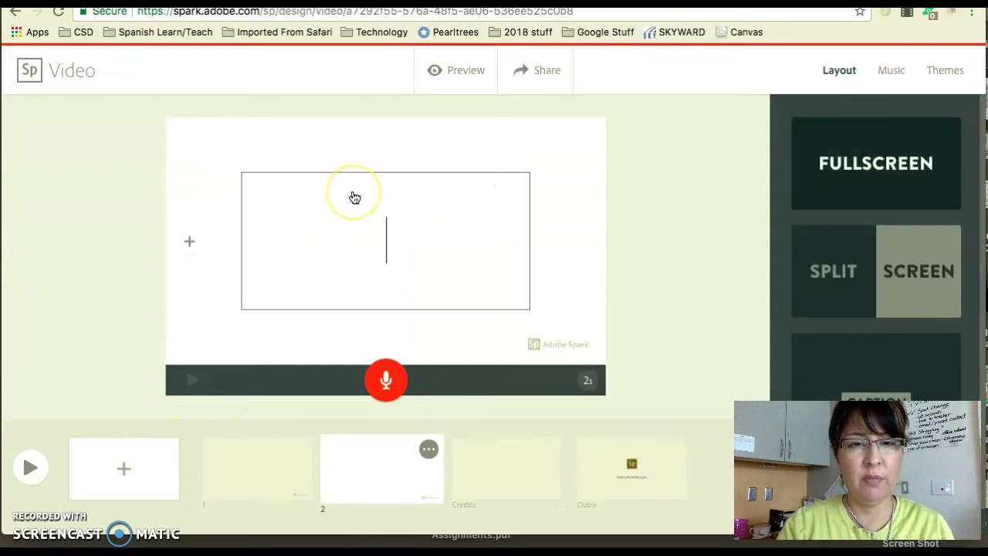
text(HOla)
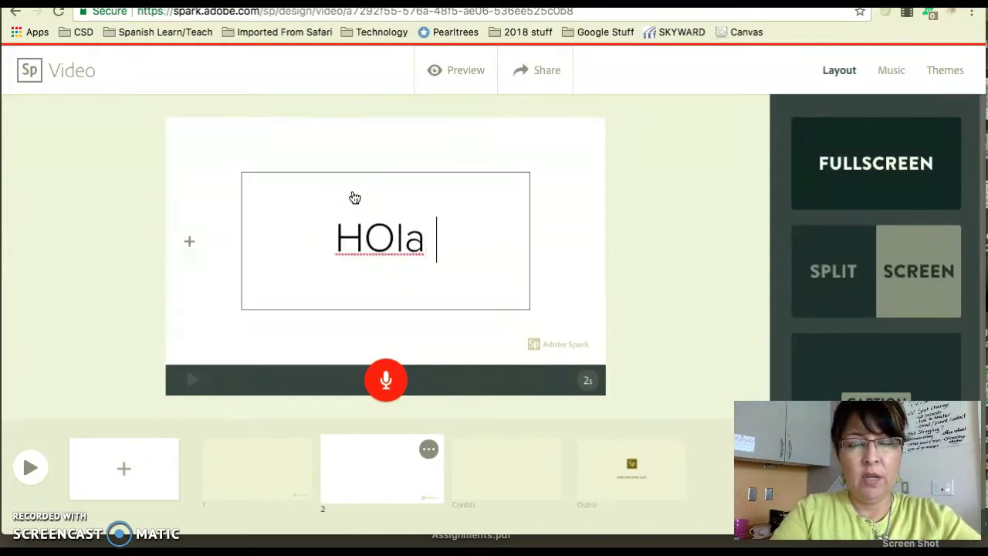
click(690, 315)
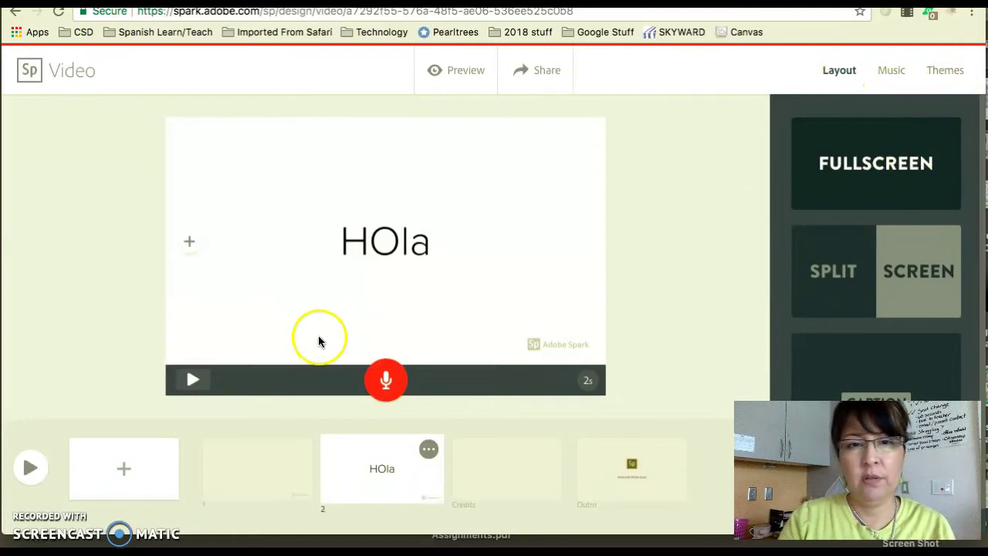
click(193, 247)
Step: Set a waving Spanish flag stock photo as the background of slide 2
click(223, 190)
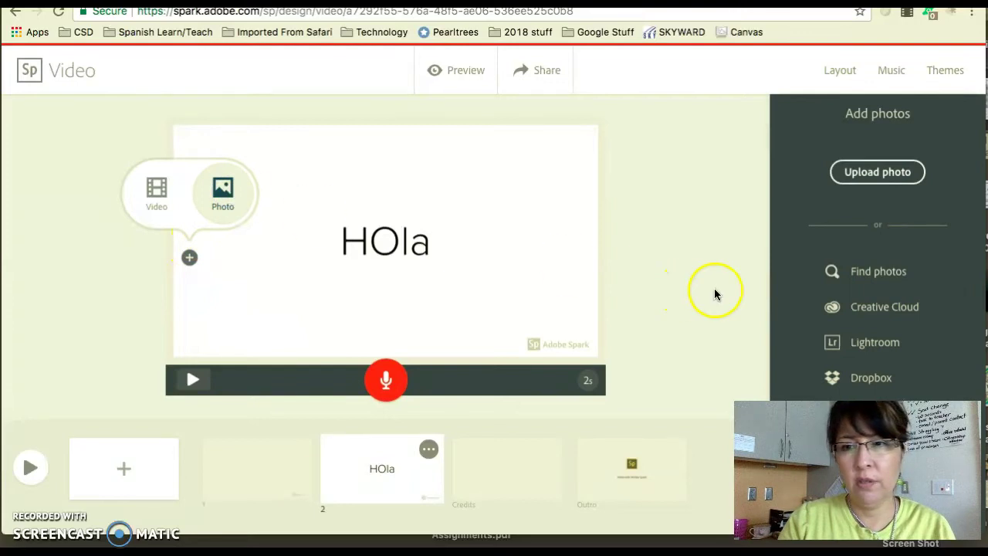
click(862, 268)
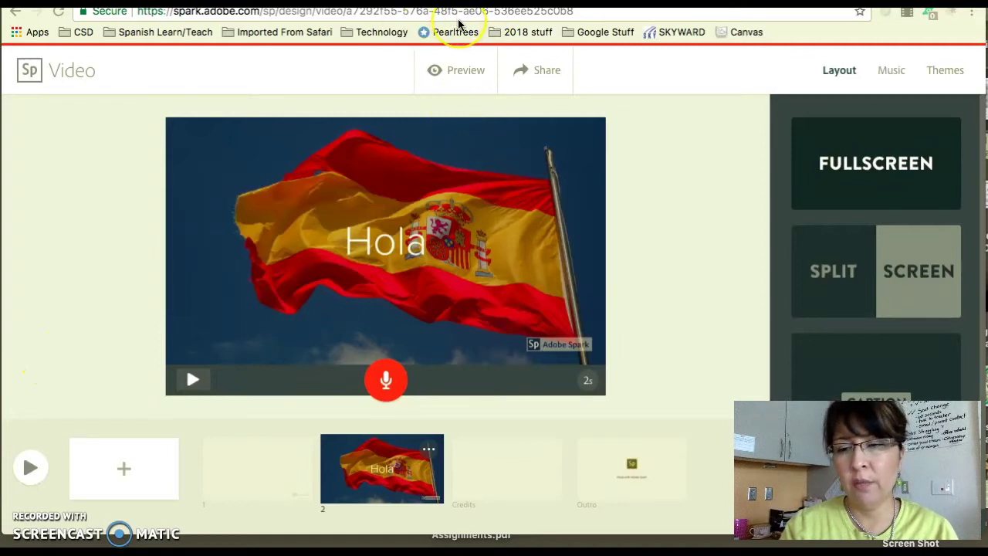
click(545, 75)
Step: Publish 'Ensena Y Explica Presentation' under Education with the student's name as subtitle, creating its link
click(529, 74)
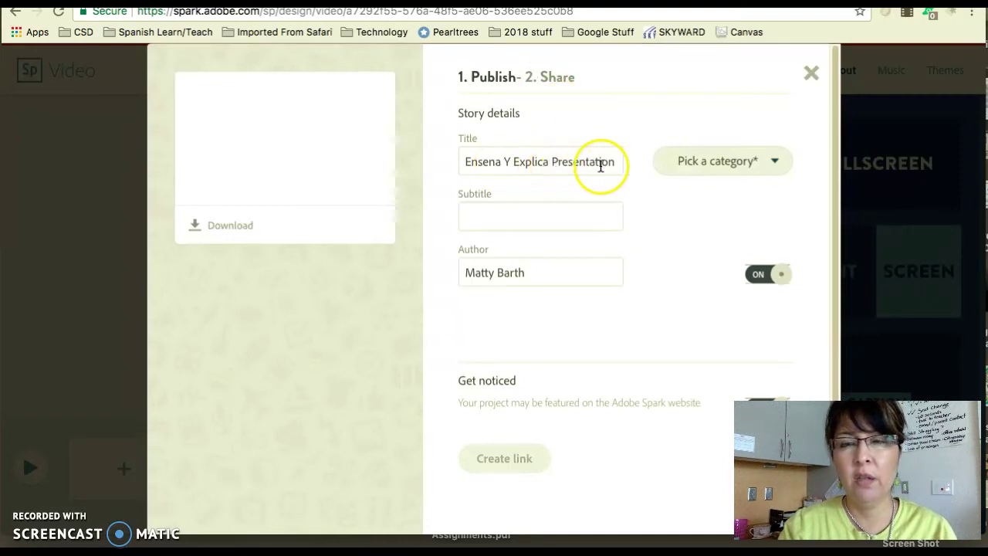
click(775, 167)
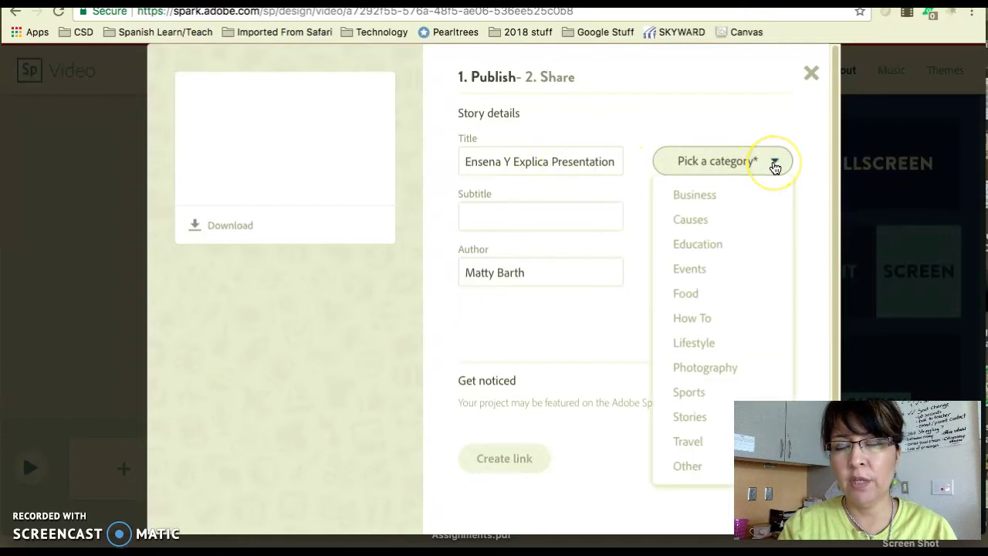
click(715, 248)
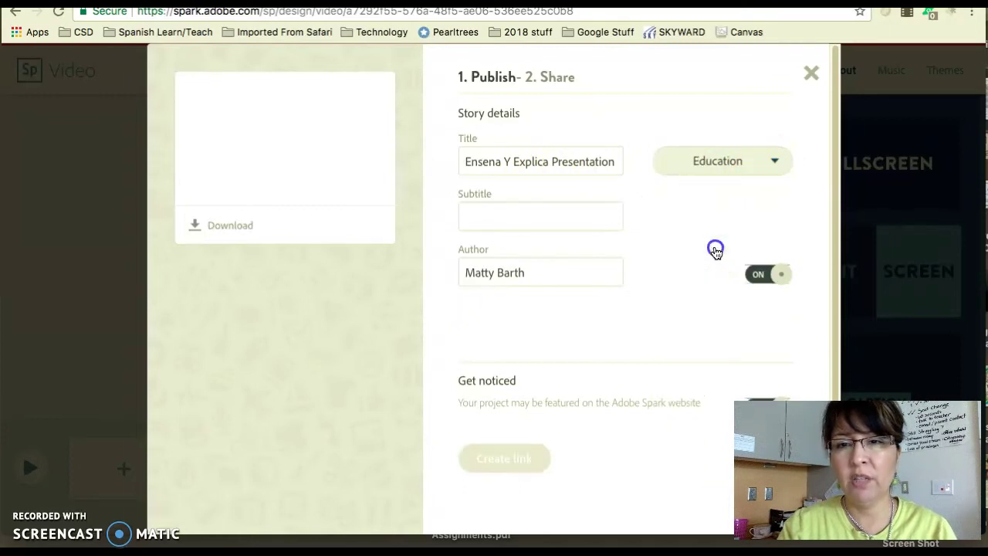
click(578, 214)
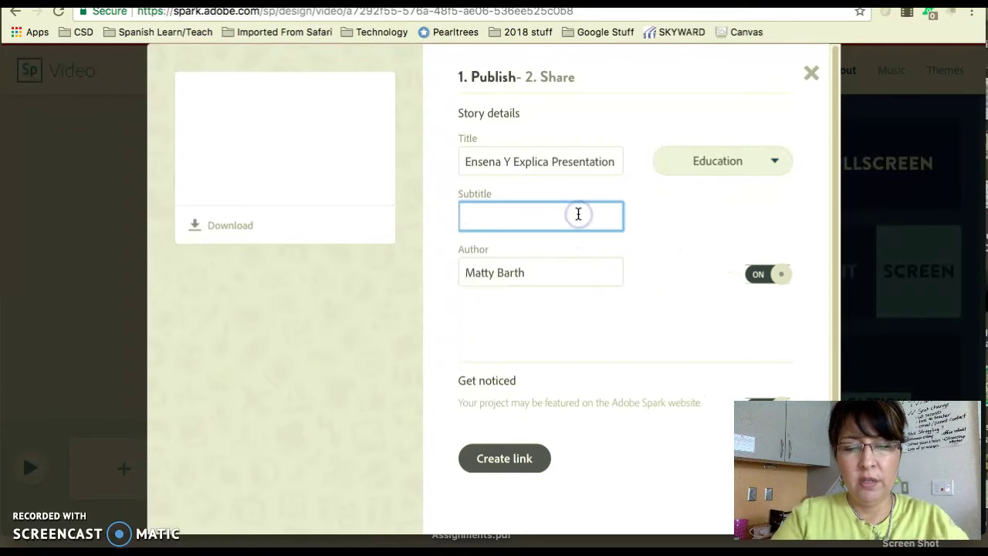
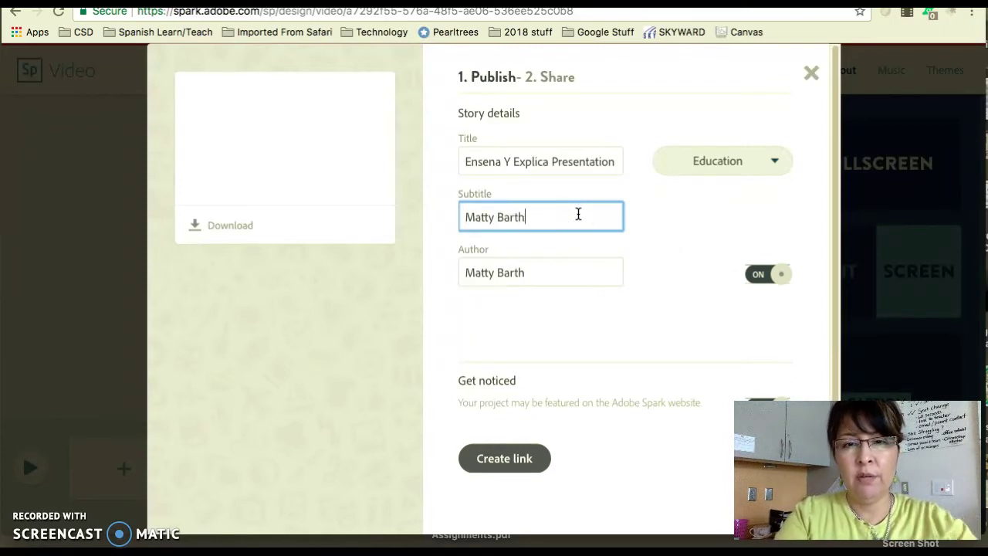
click(624, 420)
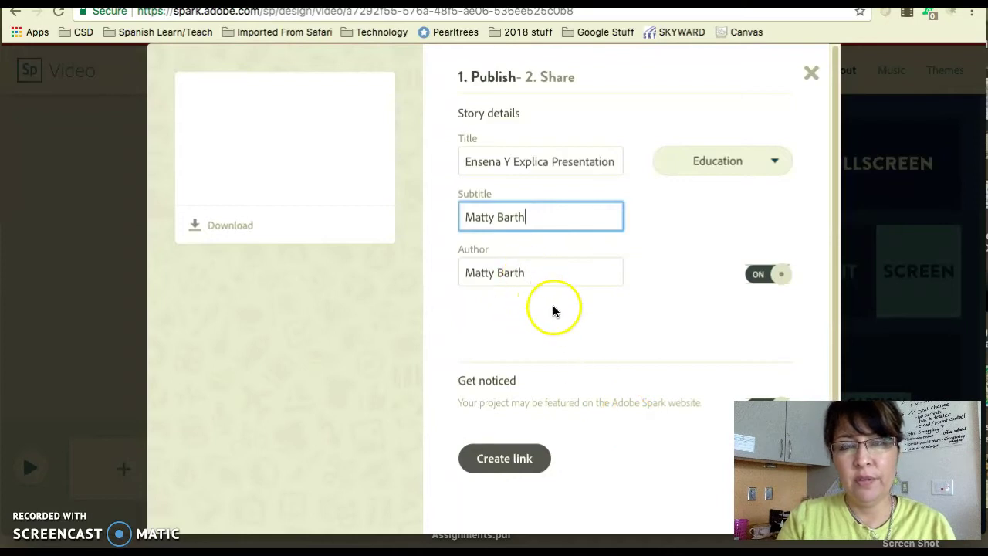
scroll(583, 368, down, 1)
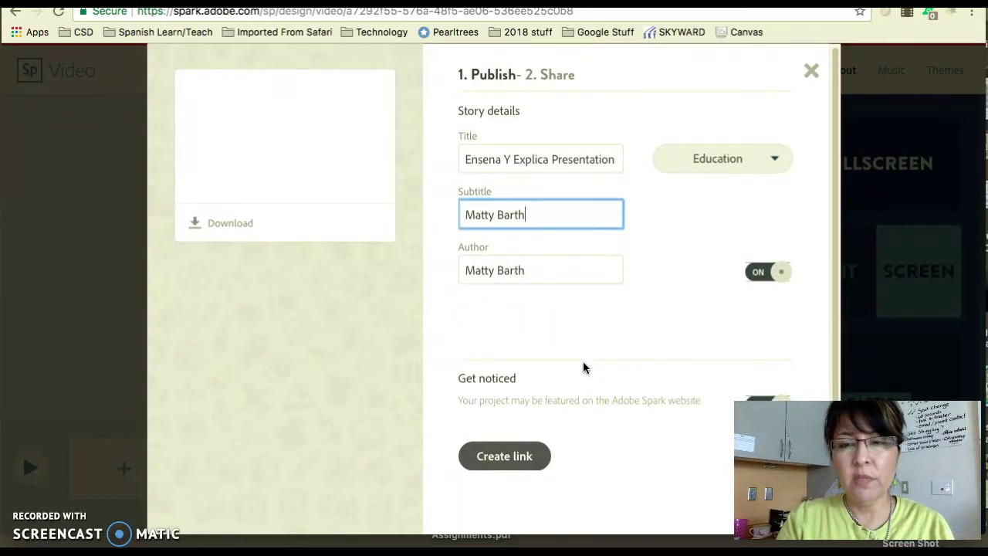
click(505, 456)
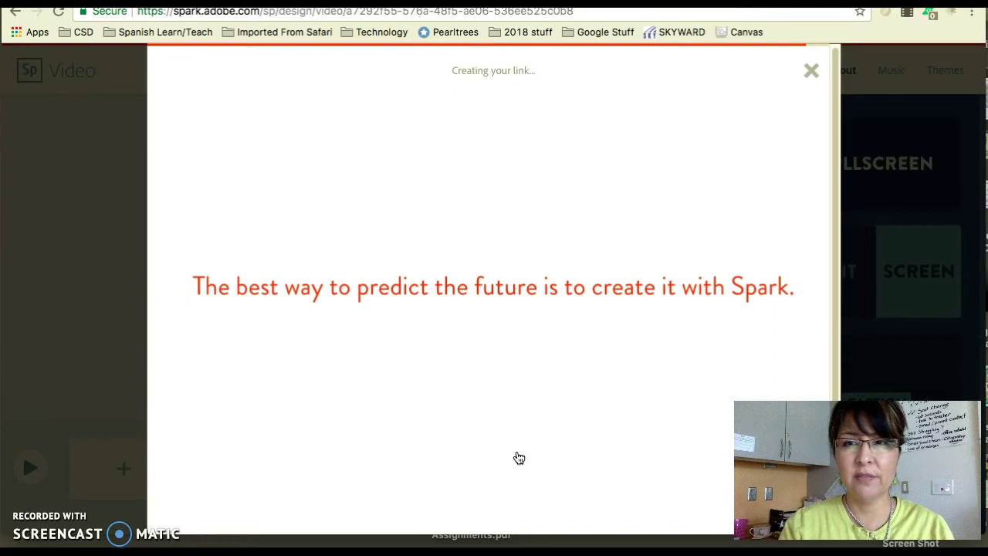
Step: Select and copy the published video's shareable link
click(203, 493)
click(102, 500)
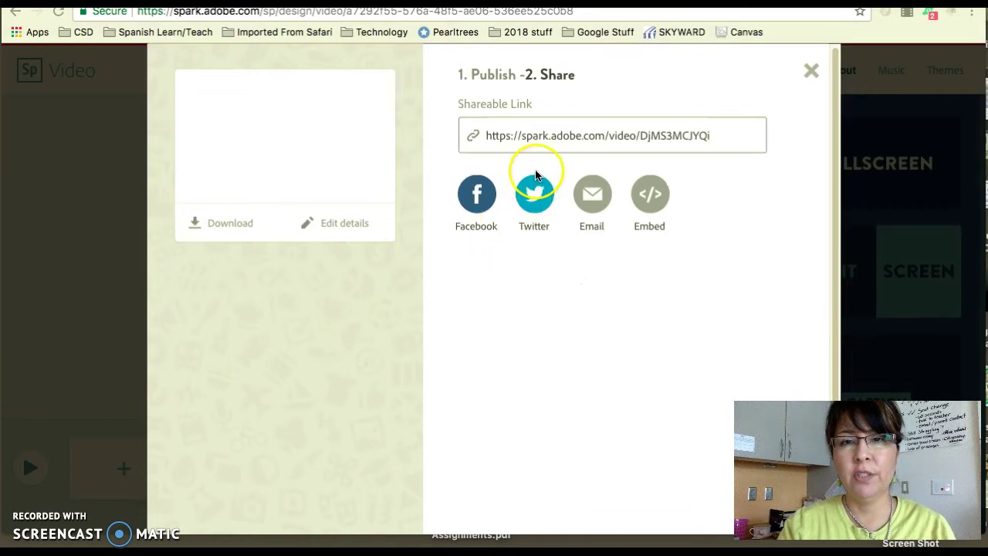
click(571, 135)
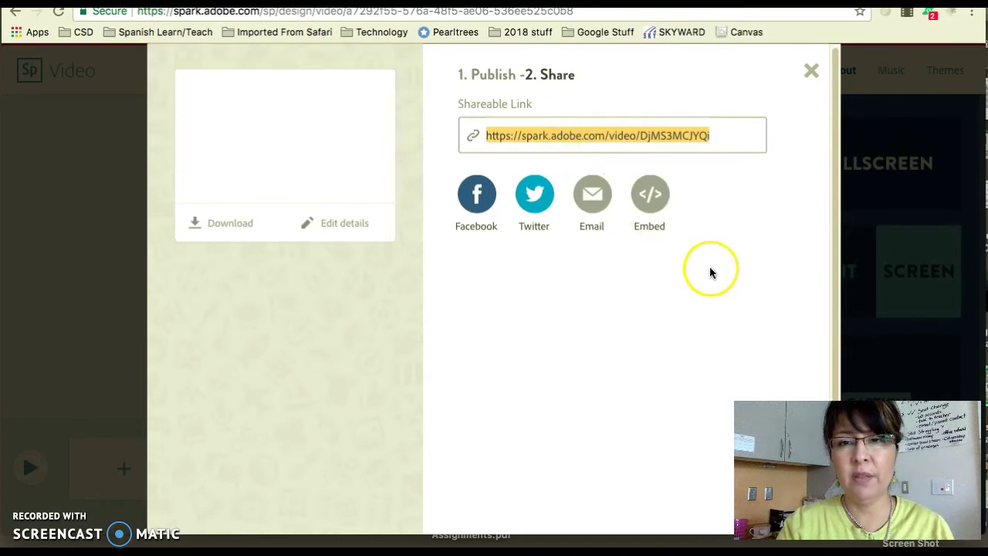
Step: Paste the Spark video link into Canvas's Website URL field and submit the assignment
key(ctrl+Tab)
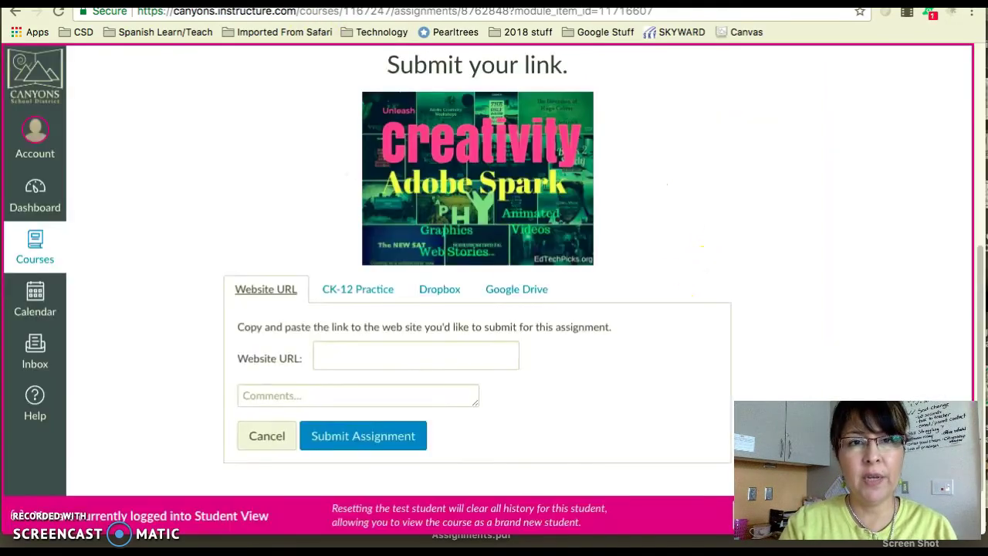
click(381, 352)
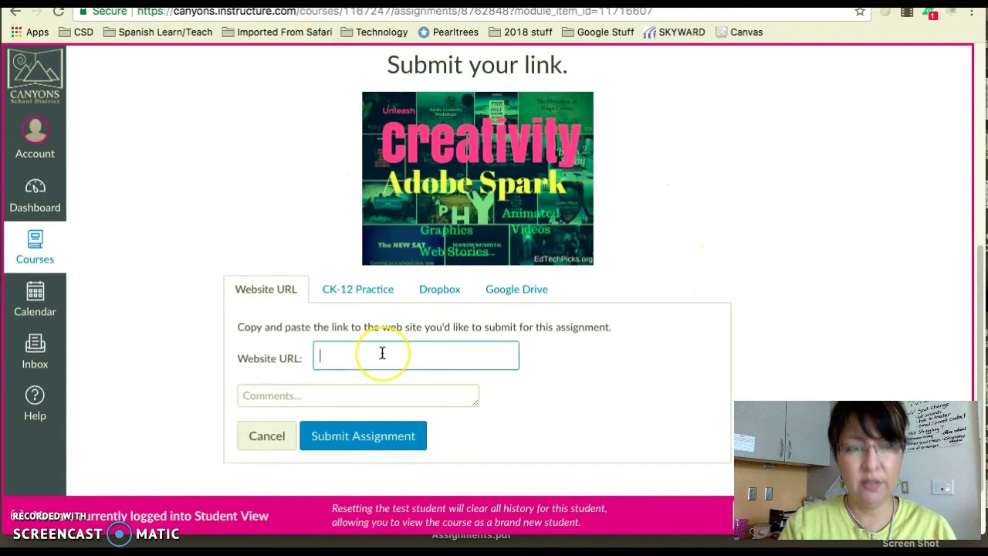
text(https://spark.adobe.com/video/DjMS3MCJYQinG)
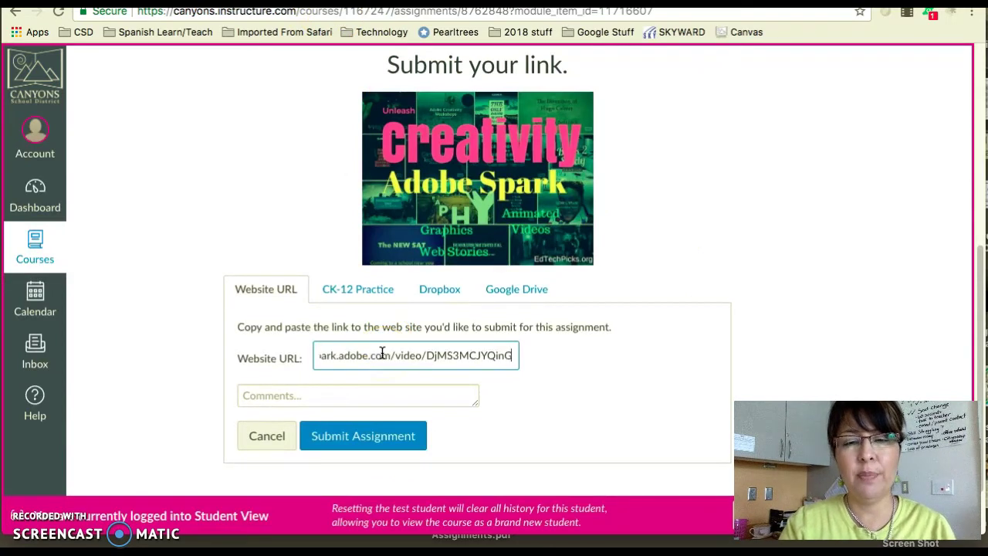
click(375, 438)
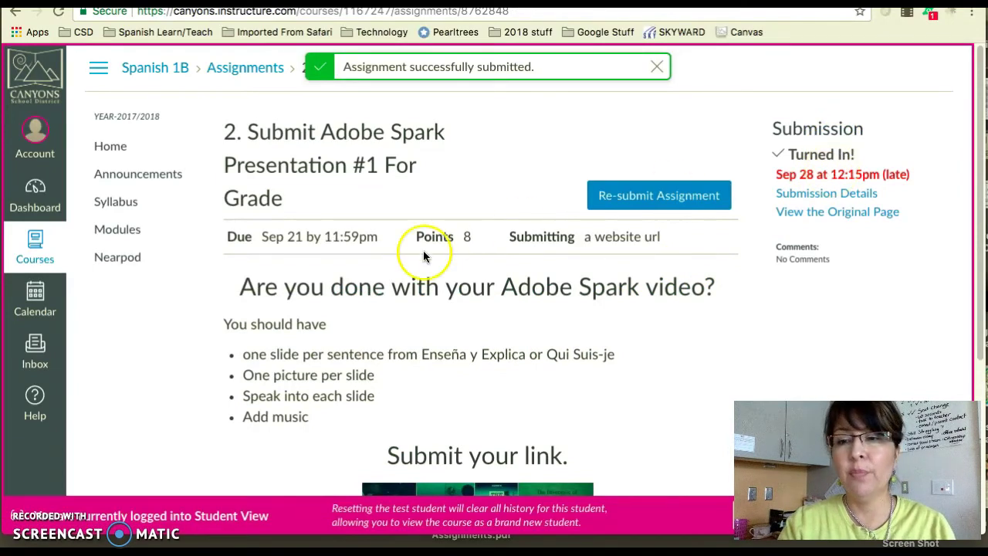
Step: Open '3. Adobe S. Form Fill Out Presentation #1' from Modules and scroll to its questions
click(122, 233)
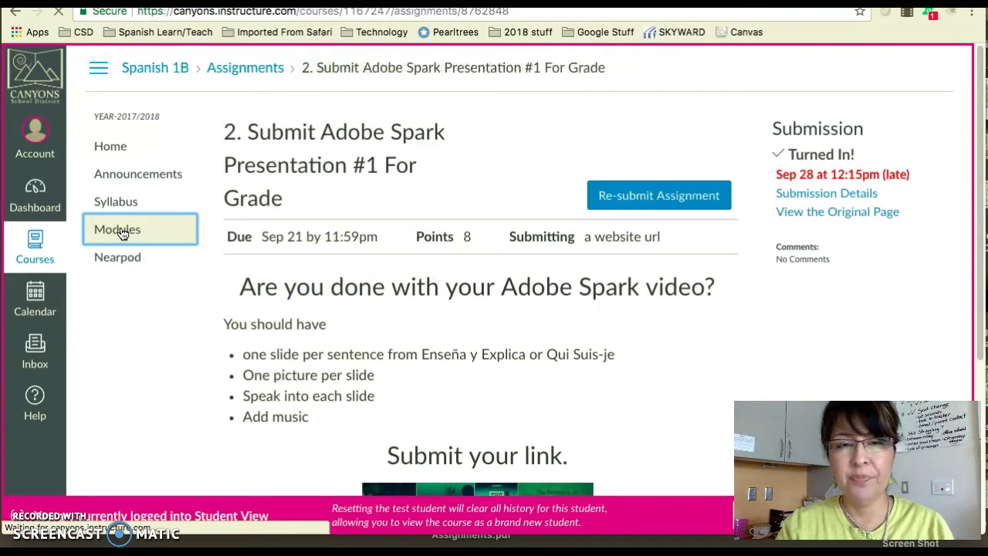
scroll(368, 310, down, 5)
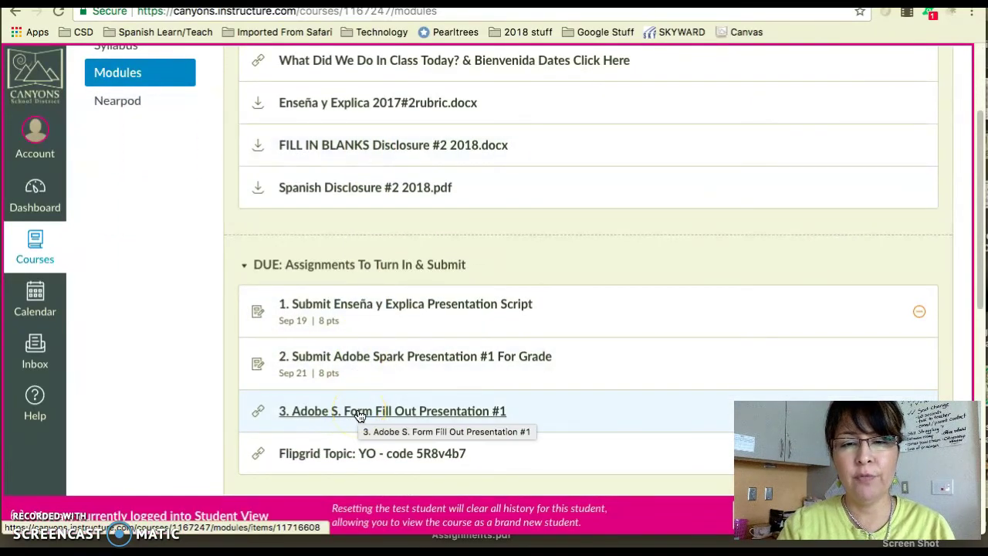
click(359, 414)
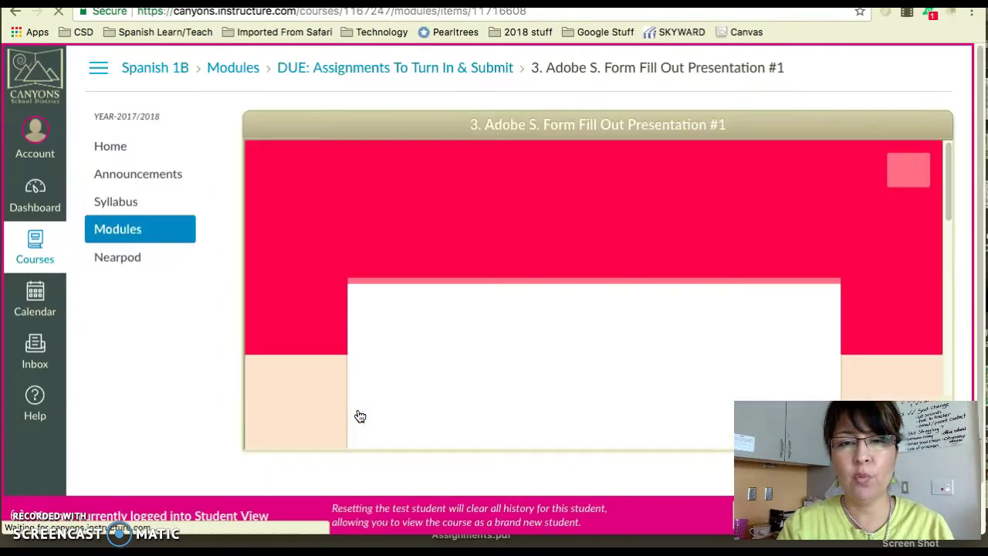
click(442, 351)
scroll(447, 336, down, 3)
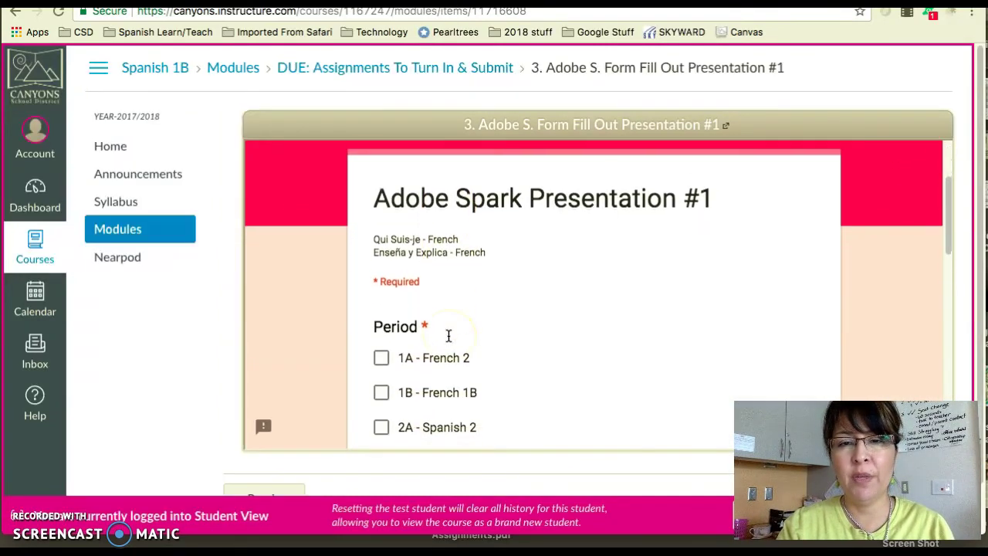
scroll(448, 336, down, 3)
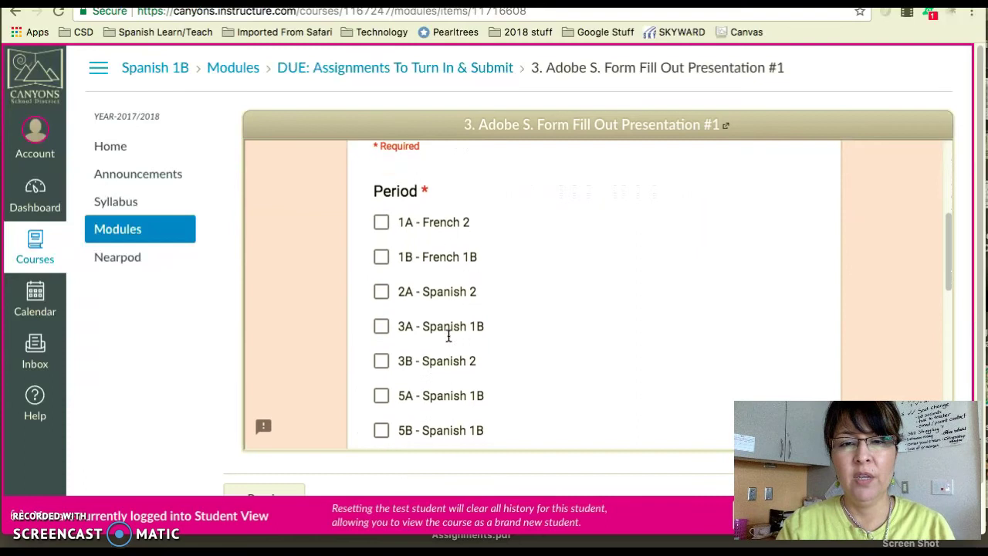
scroll(384, 366, down, 1)
scroll(385, 366, down, 5)
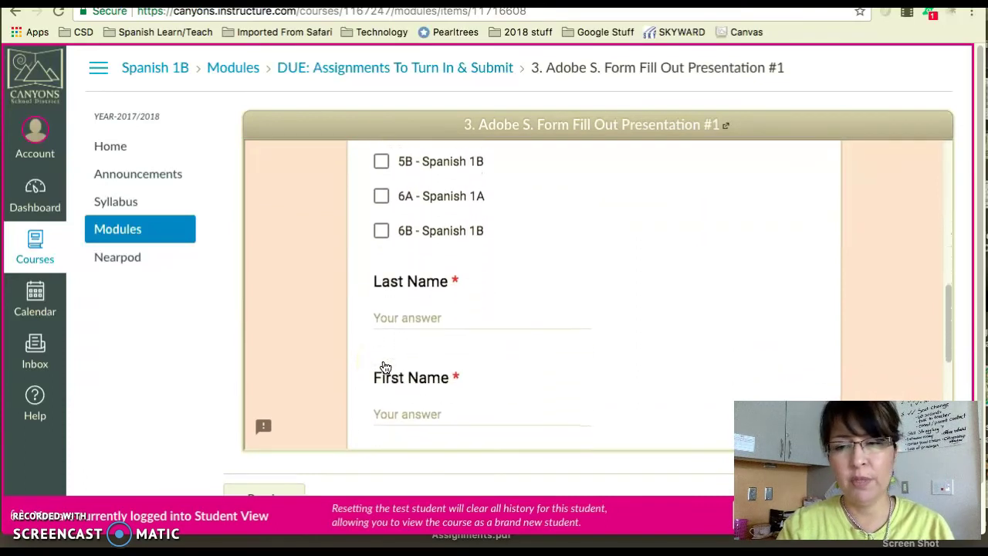
Step: Enter the student's last and first names and paste the Spark video link into the form
click(427, 317)
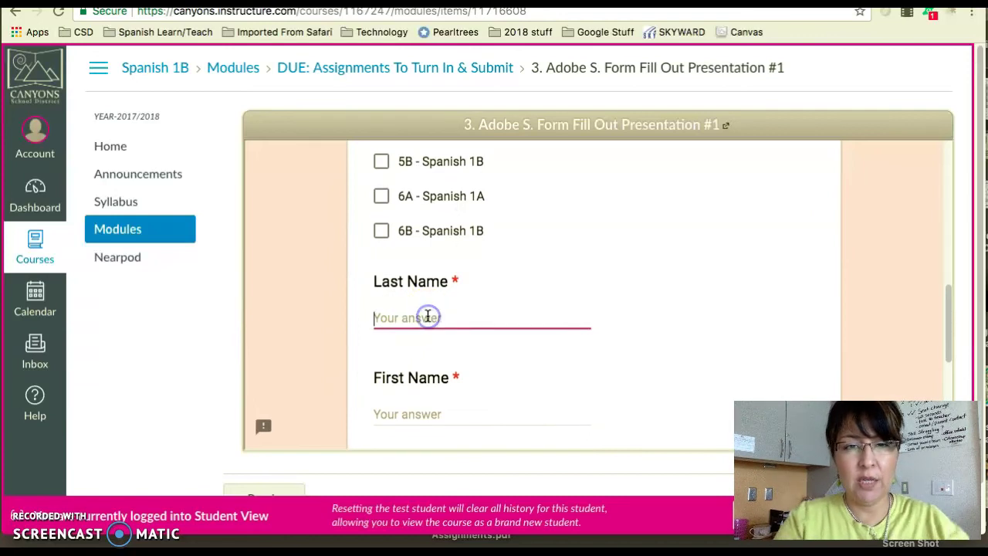
text(Ma)
key(BackSpace)
key(BackSpace)
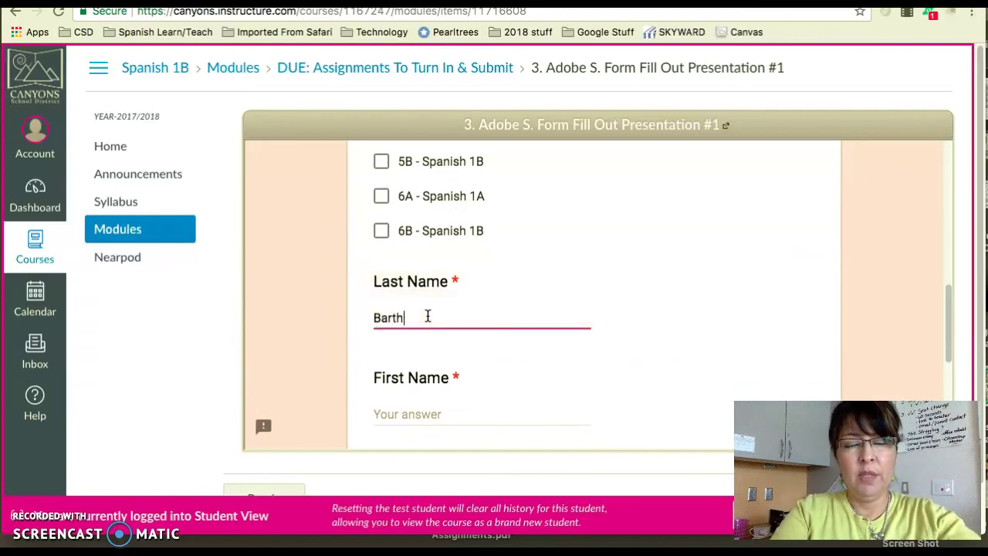
key(Tab)
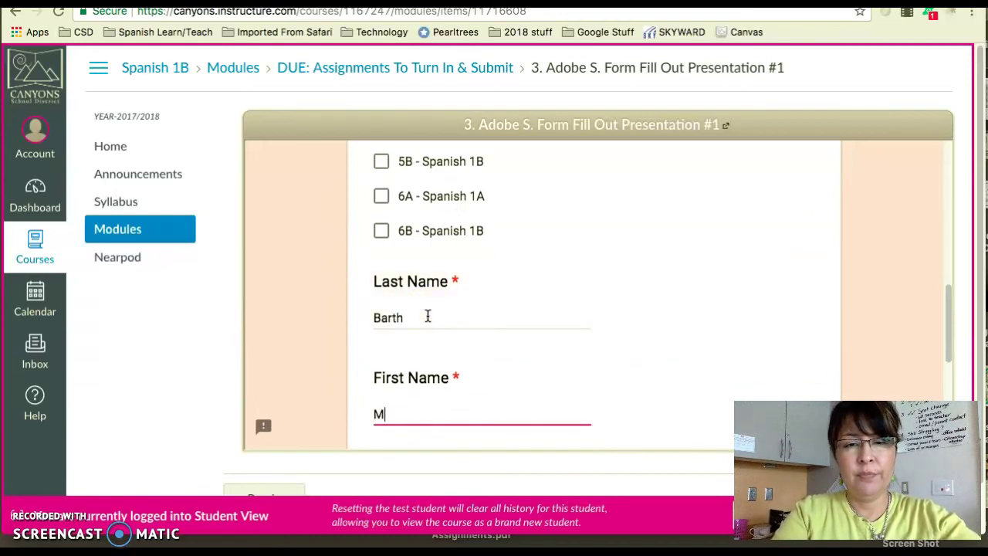
scroll(431, 319, down, 3)
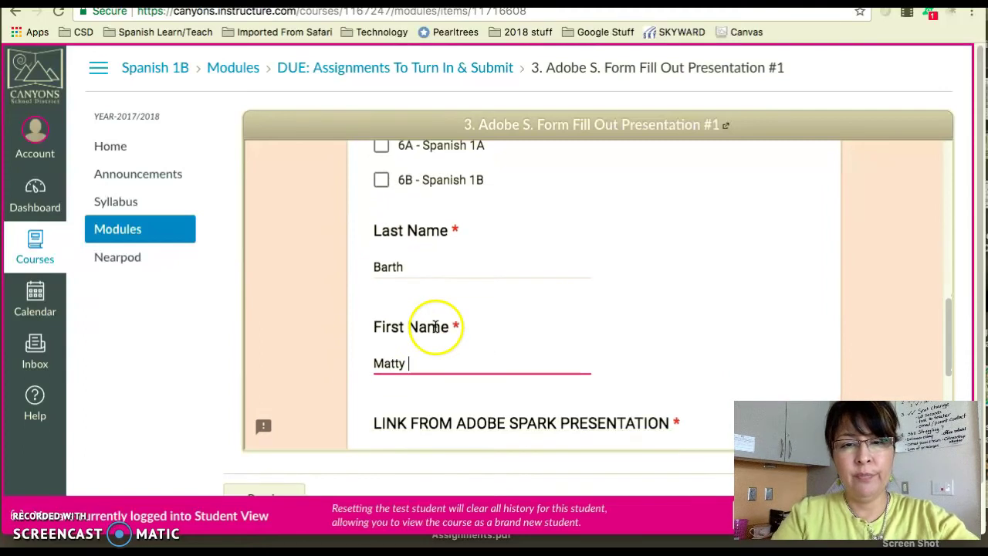
click(444, 278)
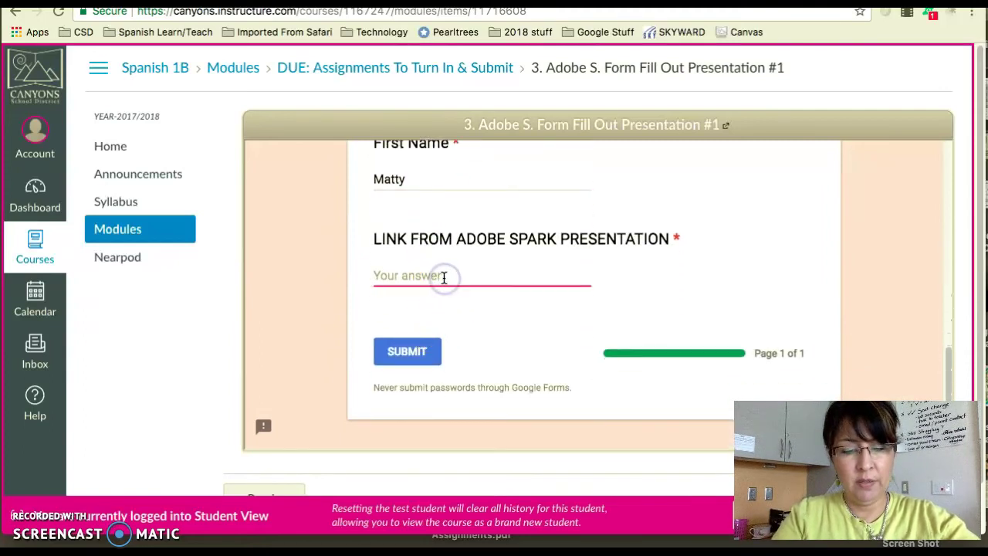
text(https://spark.adobe.com/video/DjMS3MCJYQinG)
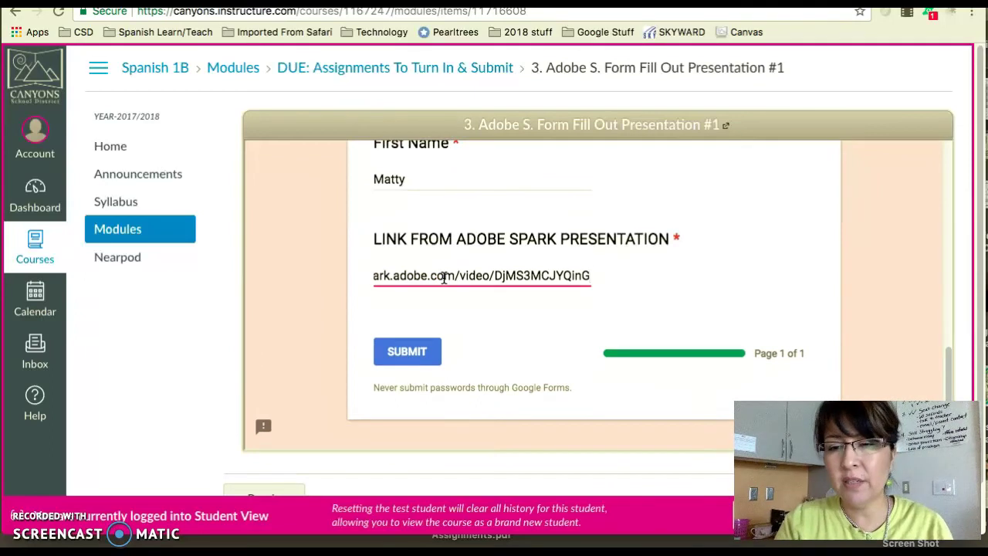